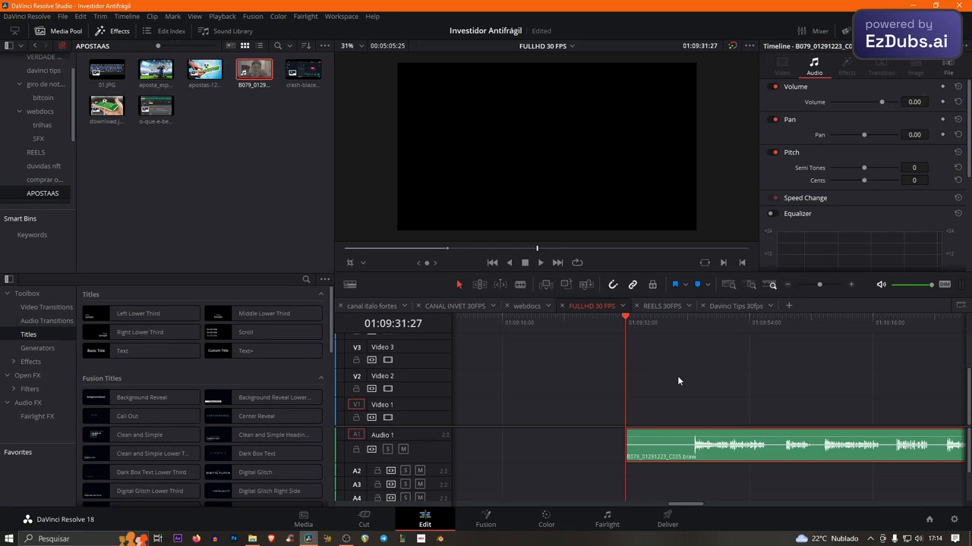
# Step: Apply the Noise Reduction effect to the Audio 1 track's mixer channel on the Fairlight page
pyautogui.click(653, 328)
pyautogui.press('space')
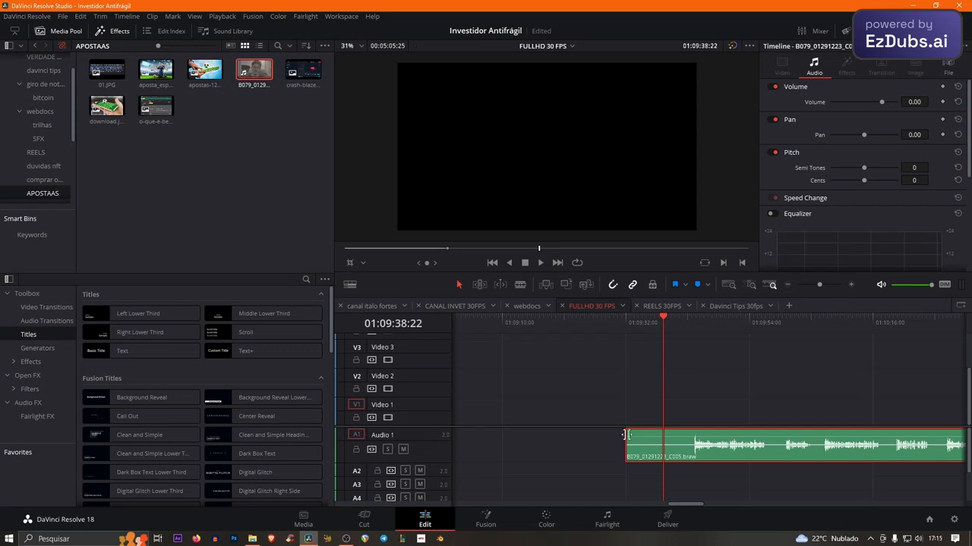
pyautogui.click(606, 519)
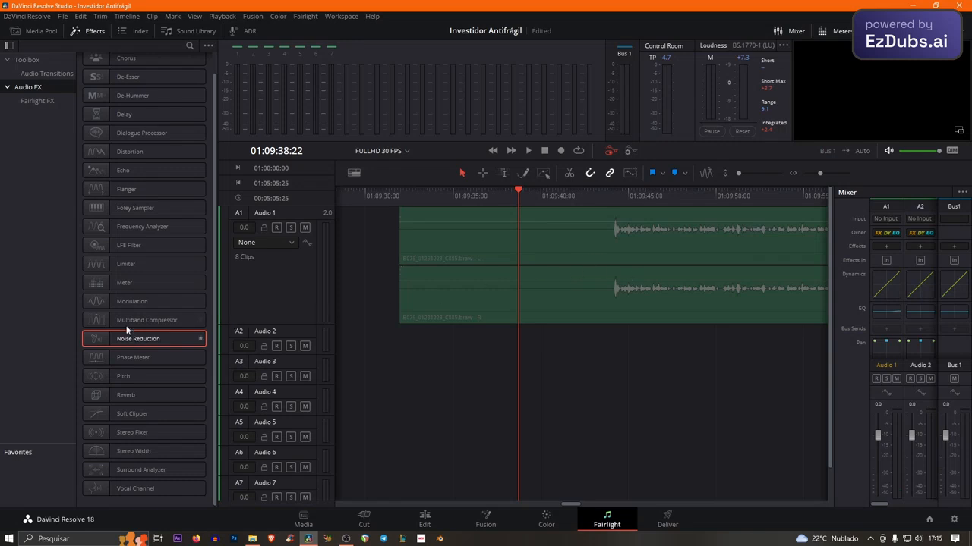
pyautogui.click(94, 31)
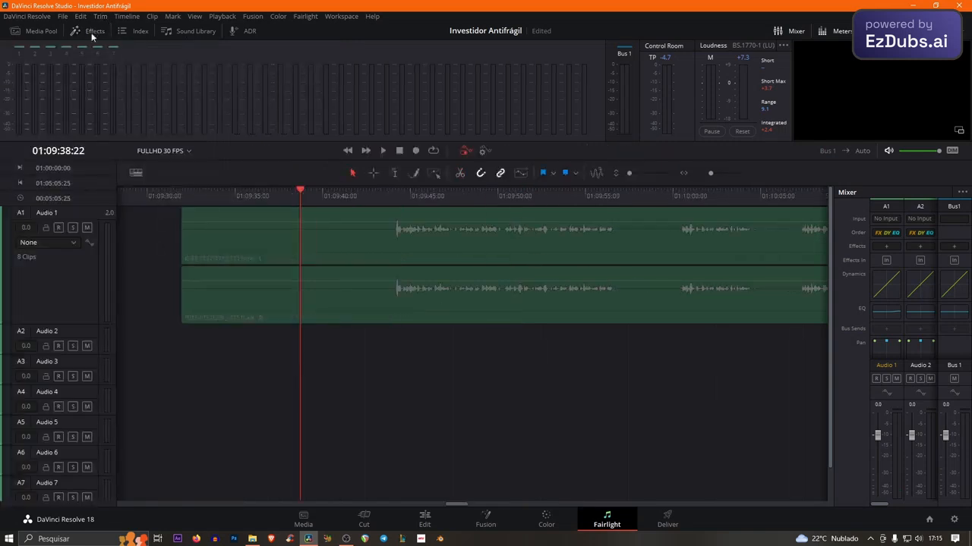
pyautogui.click(91, 30)
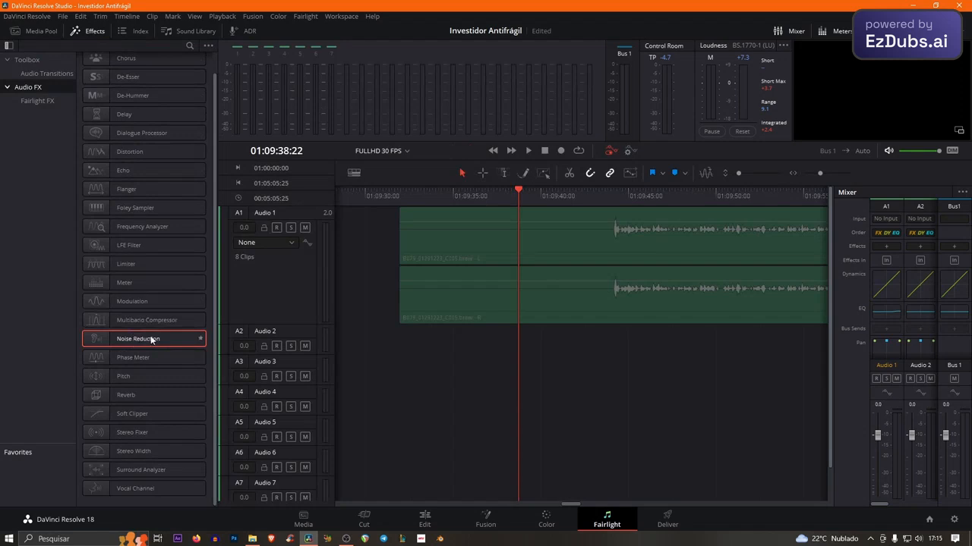
pyautogui.moveTo(151, 340); pyautogui.dragTo(886, 260)
pyautogui.moveTo(440, 148); pyautogui.dragTo(158, 96)
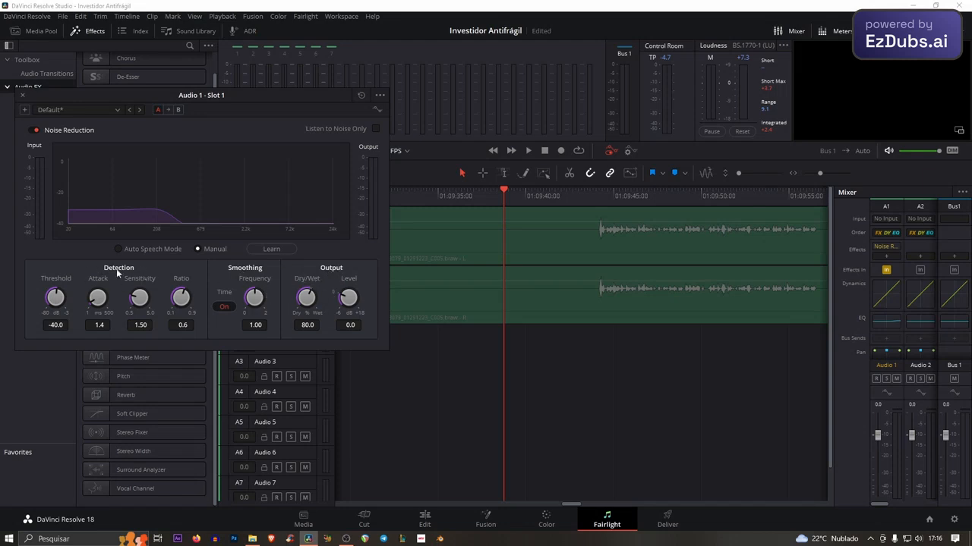
# Step: Set the noise reduction's threshold to -3.0, attack to 1.1, sensitivity to 5.00 and ratio to 0.1
pyautogui.moveTo(52, 277); pyautogui.dragTo(162, 310)
pyautogui.moveTo(99, 302); pyautogui.dragTo(236, 314)
pyautogui.moveTo(184, 297); pyautogui.dragTo(173, 293)
pyautogui.moveTo(135, 321); pyautogui.dragTo(213, 282)
# Step: Learn the noise profile by playing the speech-free section near the clip's beginning, from about 01:09:35
pyautogui.click(450, 196)
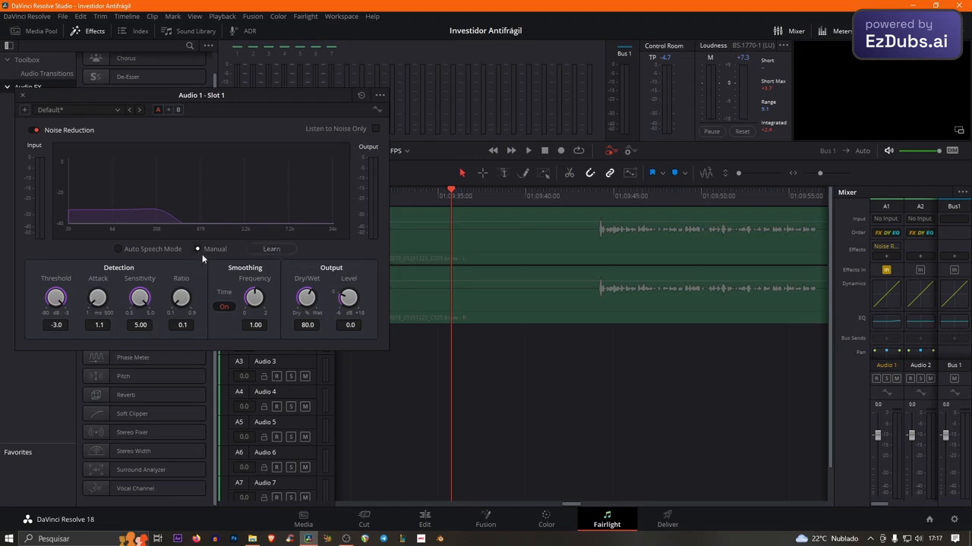
pyautogui.click(272, 250)
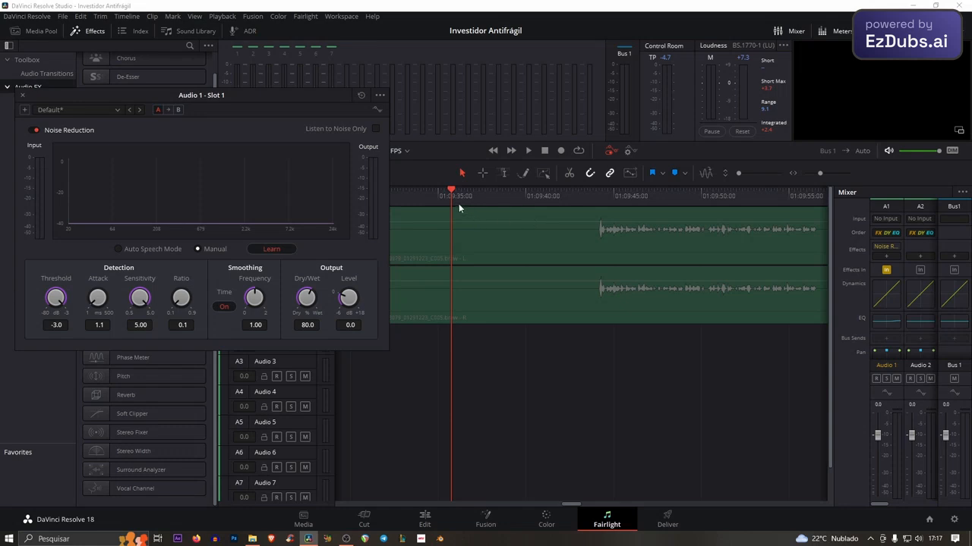
pyautogui.press('space')
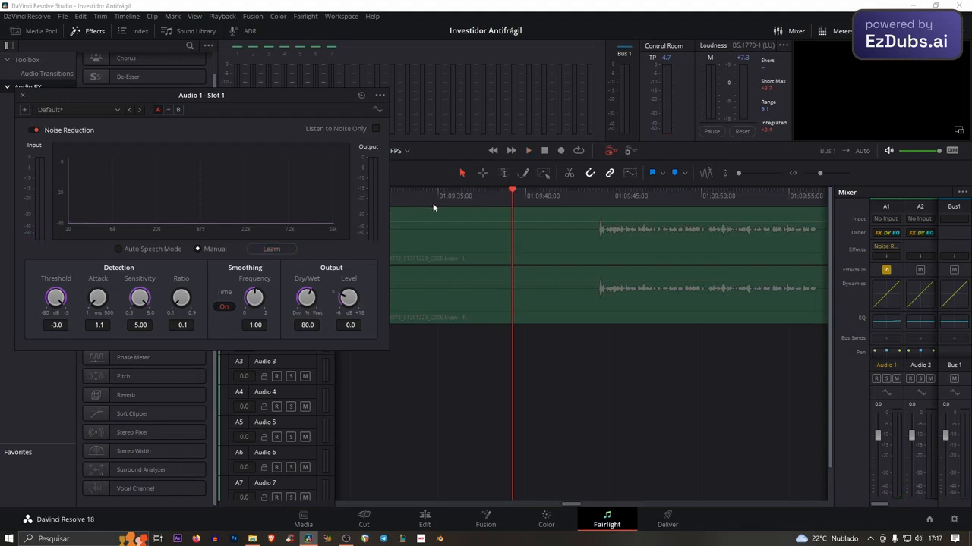
# Step: Listen to the start of the speech with noise reduction applied and close the effect's settings
pyautogui.scroll(-2, 487, 228)
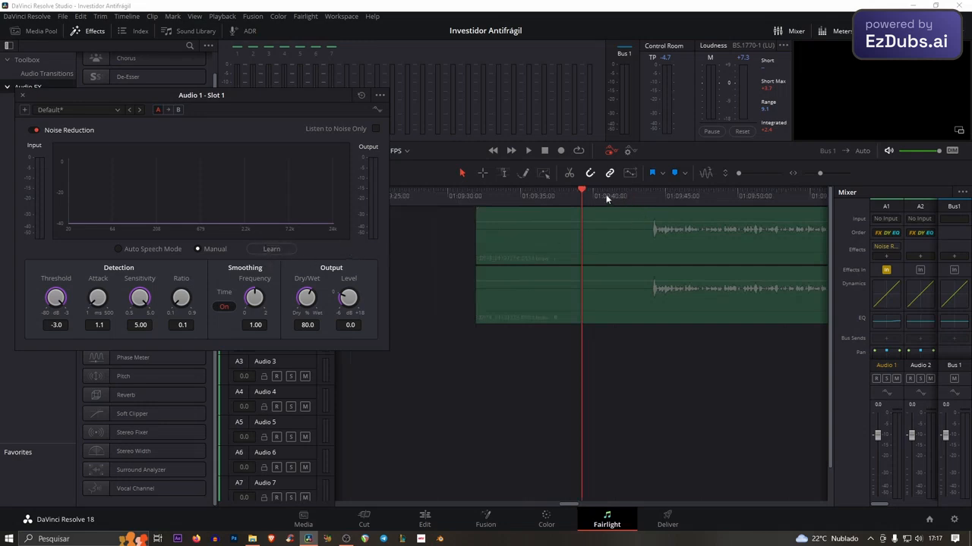
pyautogui.click(626, 196)
pyautogui.press('space')
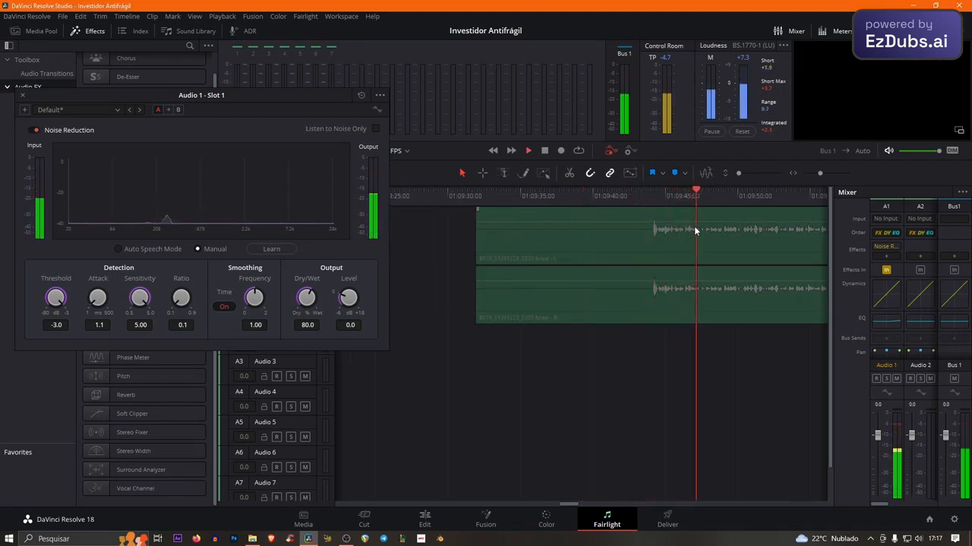
pyautogui.press('space')
pyautogui.scroll(-2, 657, 246)
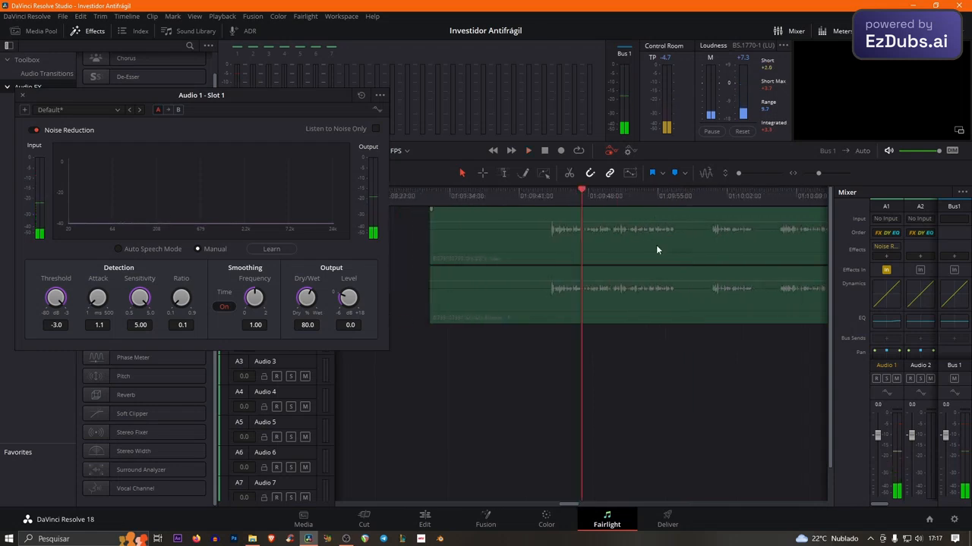
pyautogui.scroll(-1, 656, 244)
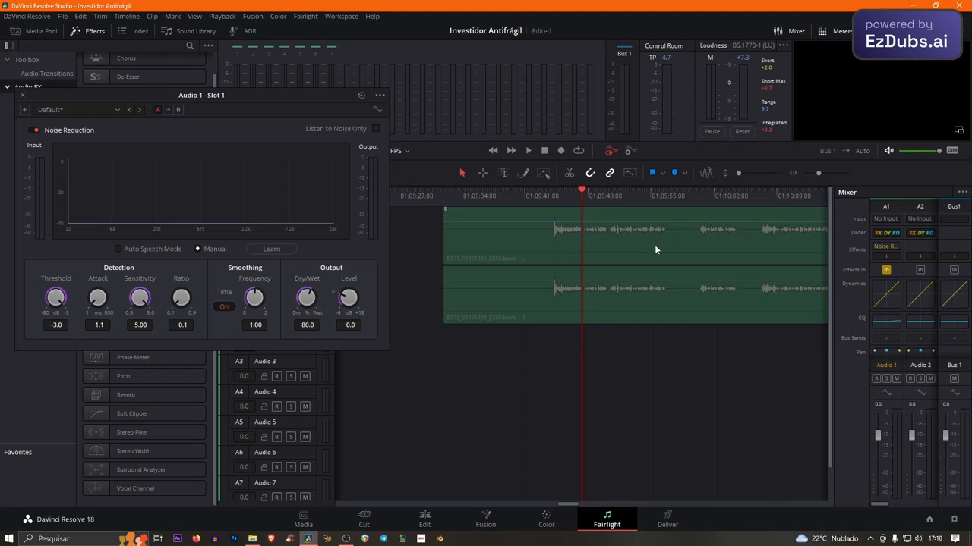
pyautogui.click(547, 197)
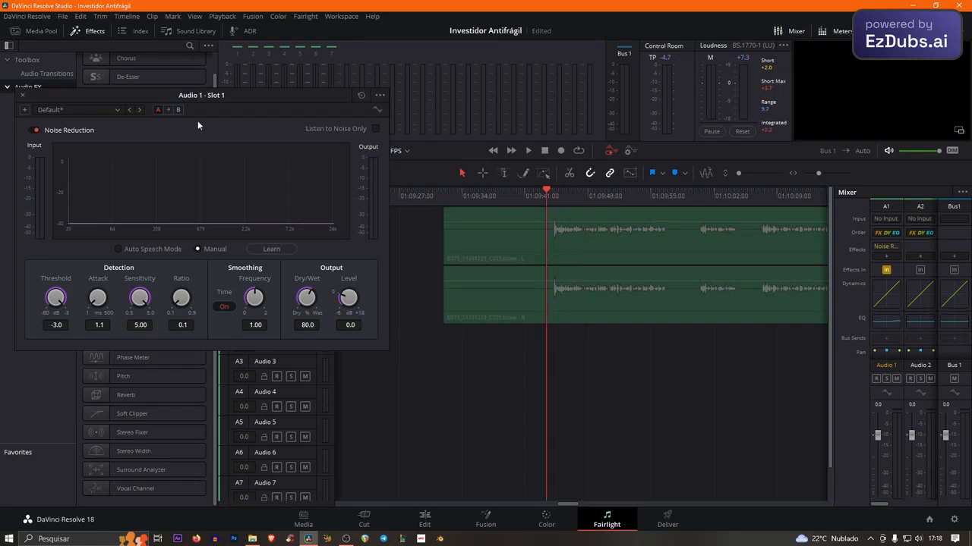
pyautogui.click(23, 96)
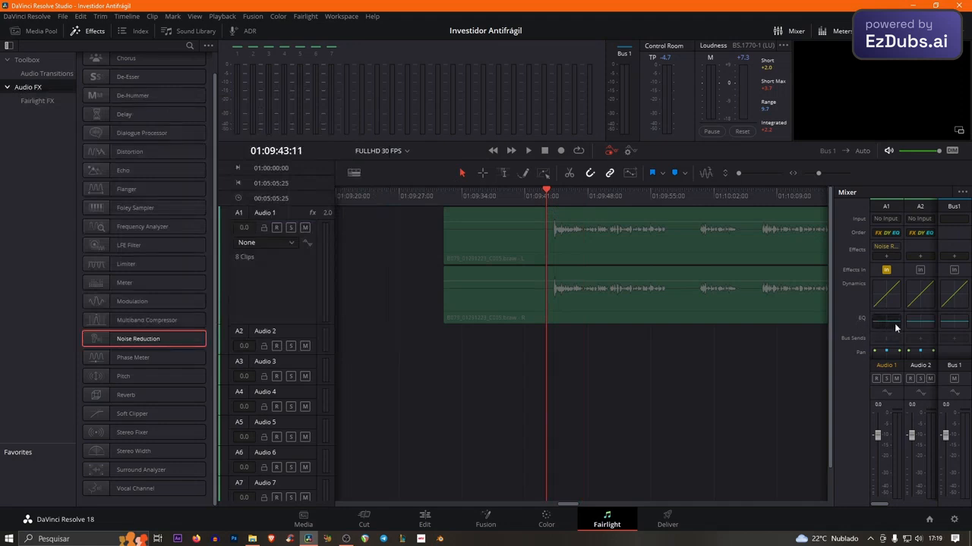
# Step: Open the Audio 1 track's equalizer and listen to the start of the speech with the flat curve
pyautogui.click(896, 327)
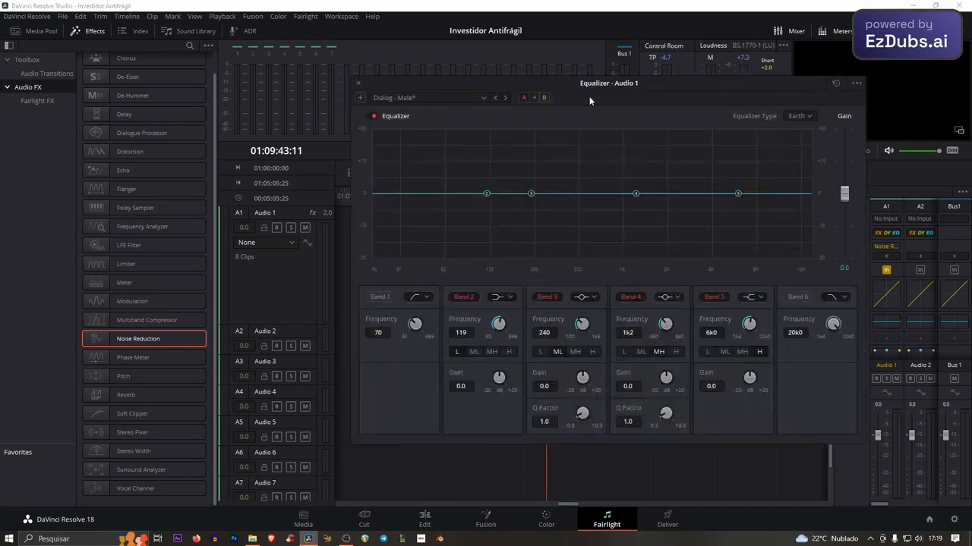
pyautogui.moveTo(566, 76); pyautogui.dragTo(302, 82)
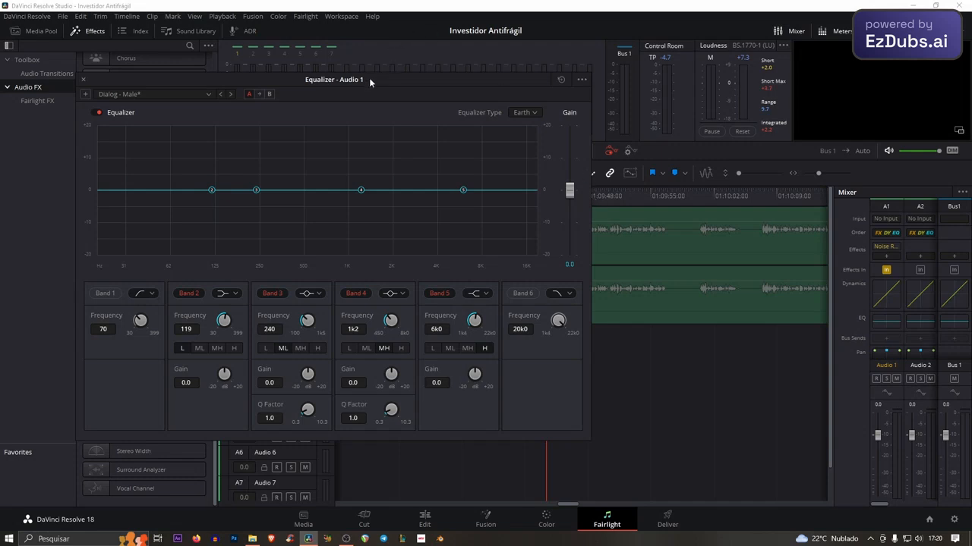
pyautogui.moveTo(369, 77); pyautogui.dragTo(299, 76)
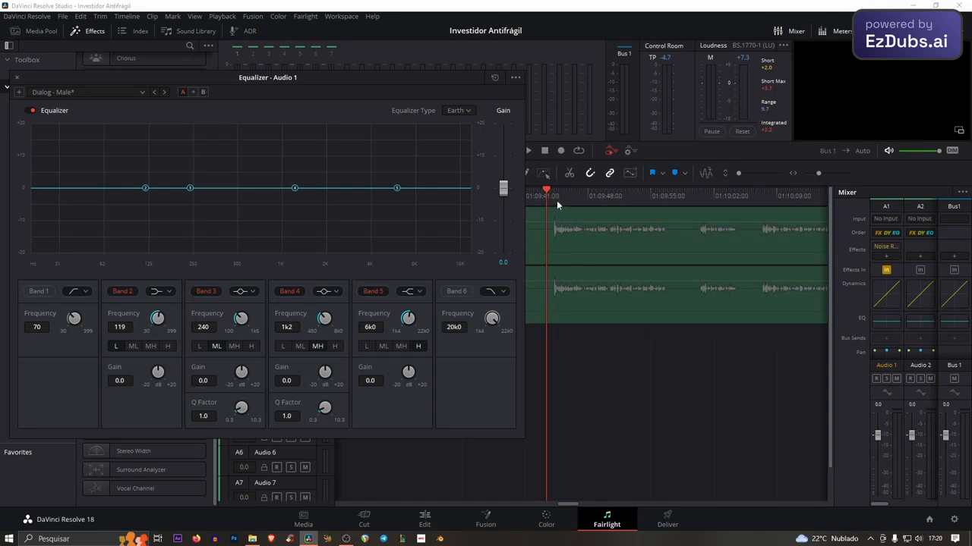
pyautogui.press('space')
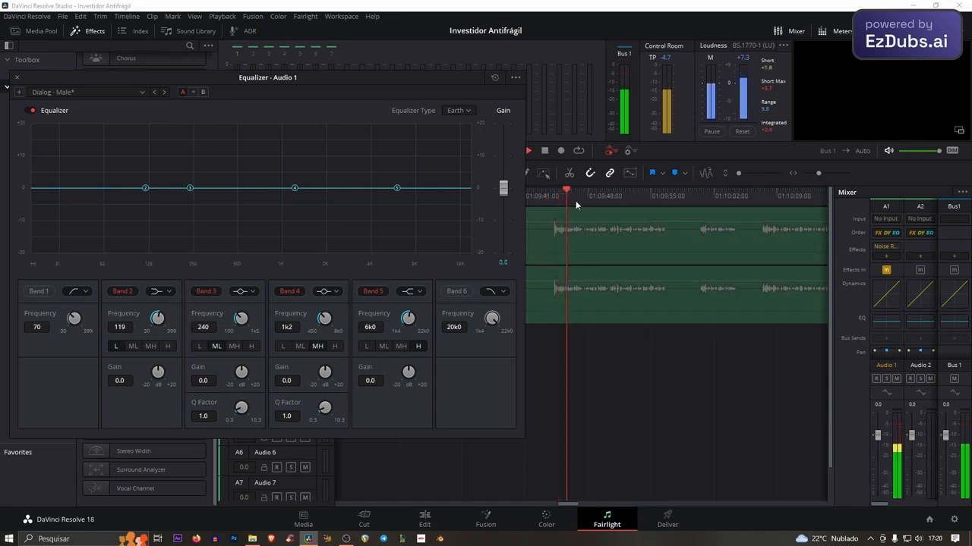
pyautogui.click(551, 198)
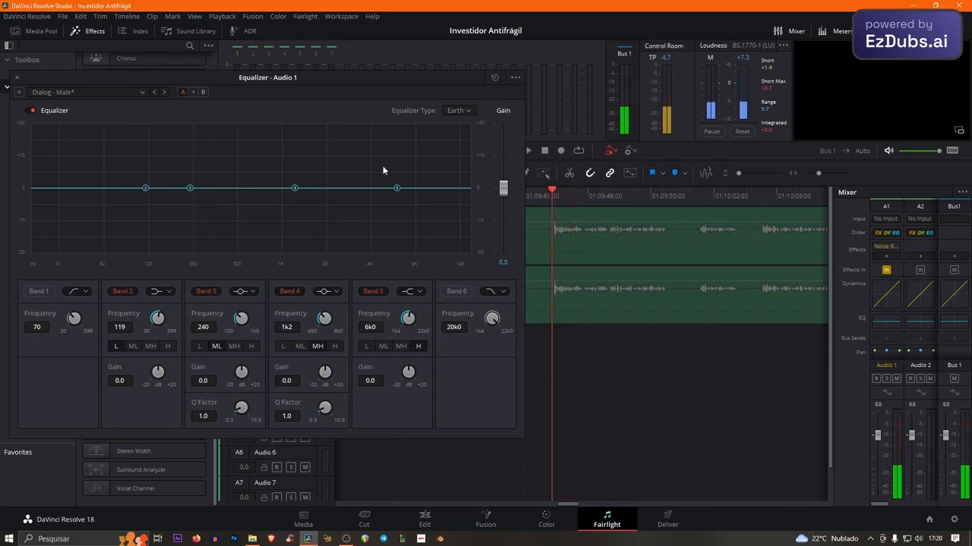
# Step: Set equalizer Band 2 to 46 Hz/-20, Band 3 to 111 Hz/+11.2, Band 4 to 977 Hz/-4.0, Band 5 to 7.5 kHz/+9.1 dB
pyautogui.moveTo(145, 187); pyautogui.dragTo(87, 255)
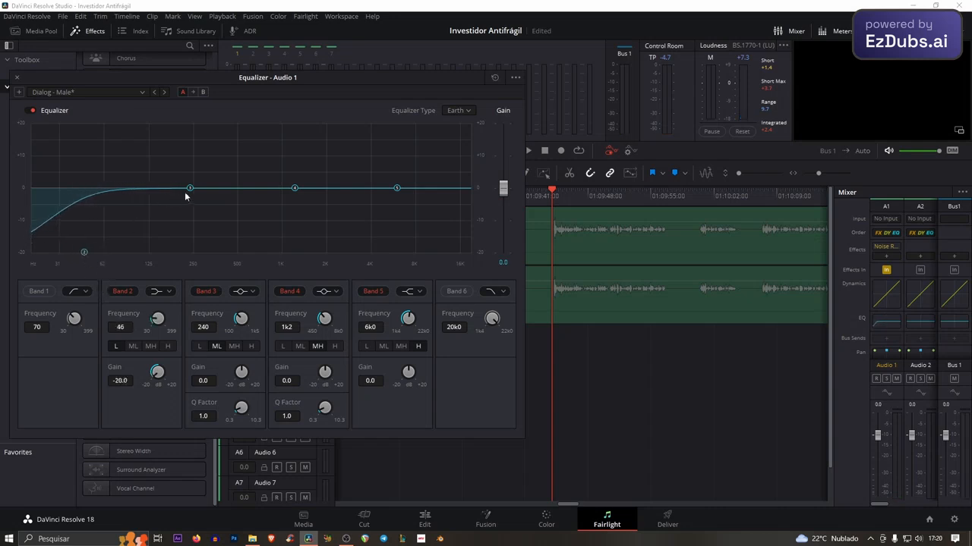
pyautogui.moveTo(189, 189); pyautogui.dragTo(141, 153)
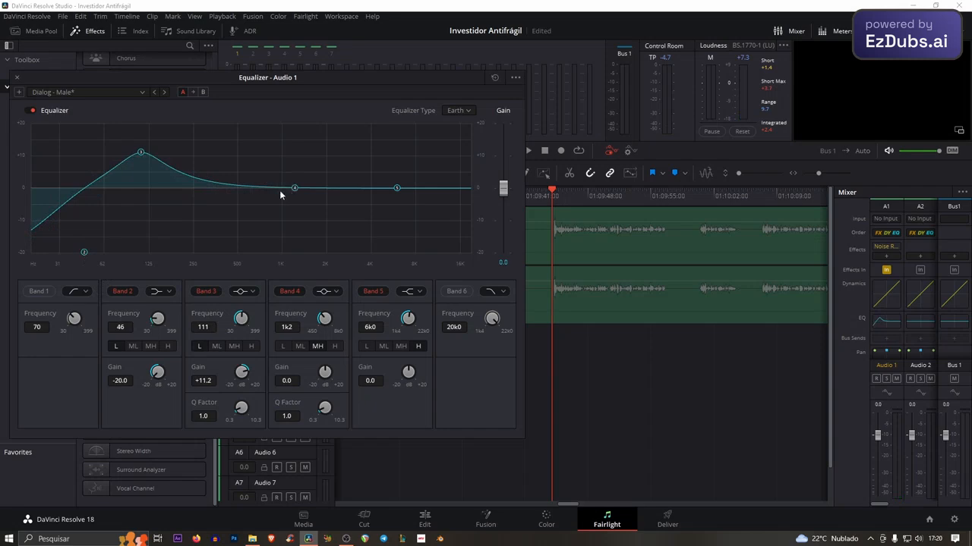
pyautogui.moveTo(295, 189); pyautogui.dragTo(281, 203)
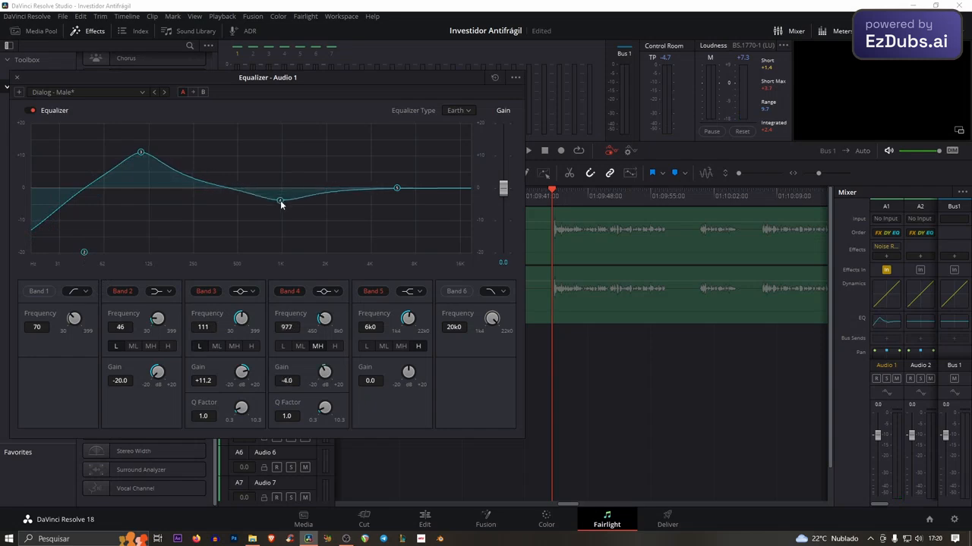
pyautogui.moveTo(396, 189); pyautogui.dragTo(408, 155)
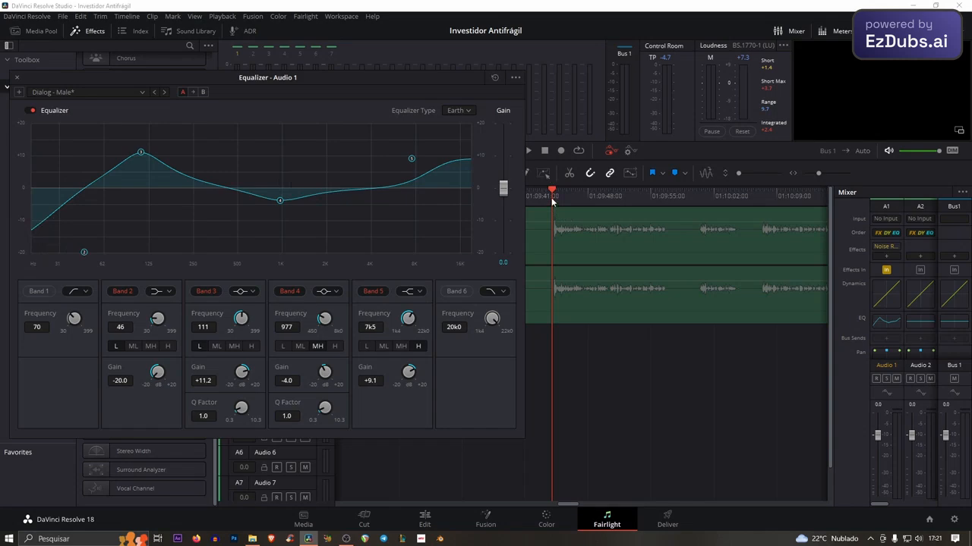
# Step: Replay the start of the speech with the equalizer on, off and on again to compare the sound
pyautogui.press('space')
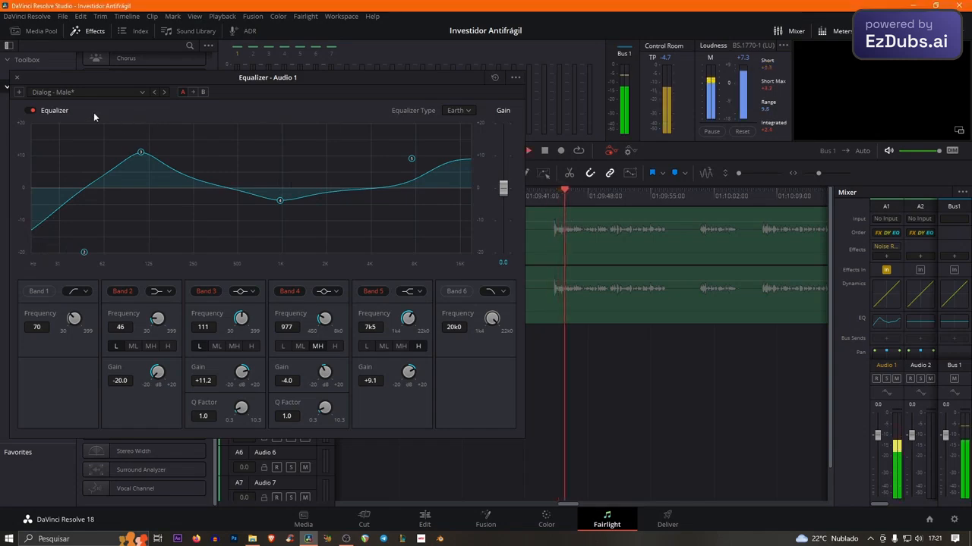
pyautogui.press('space')
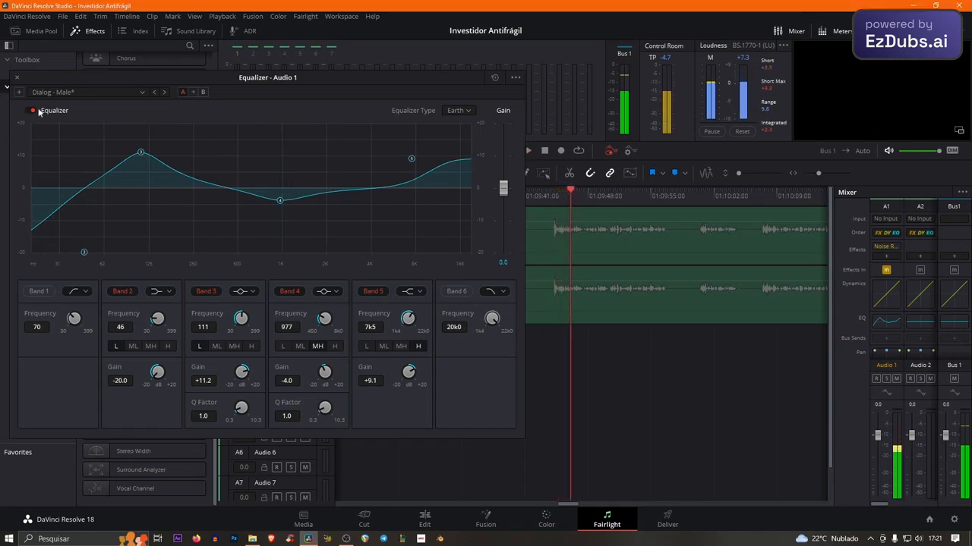
pyautogui.click(547, 199)
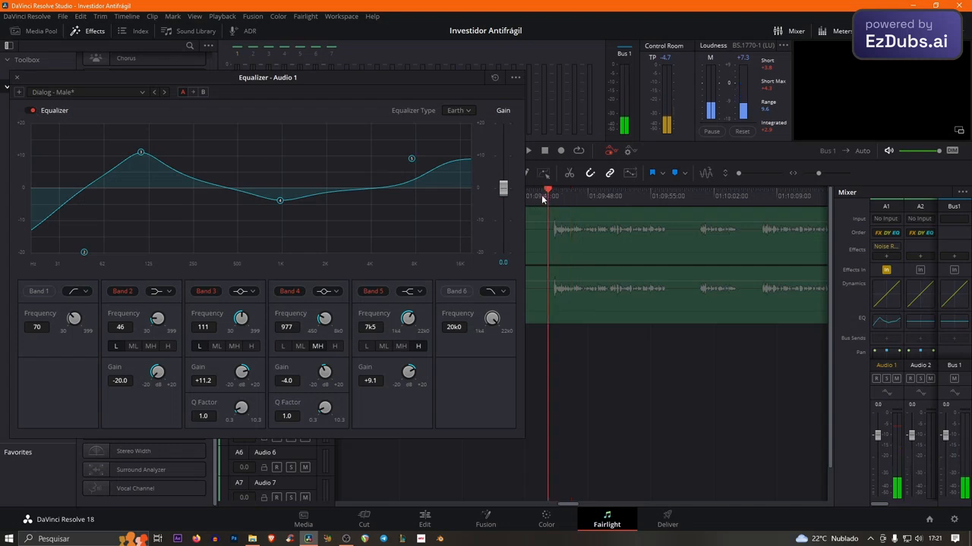
pyautogui.click(31, 111)
pyautogui.press('space')
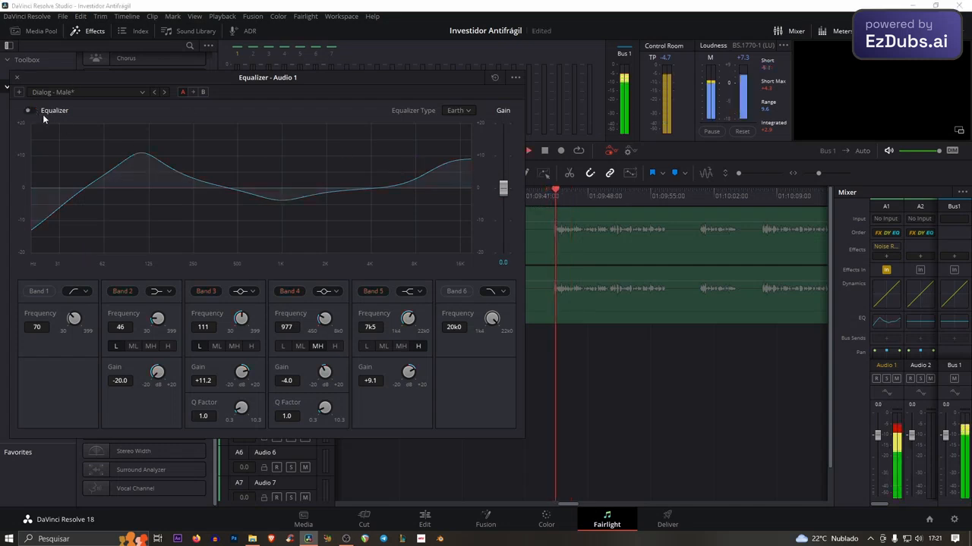
pyautogui.click(33, 111)
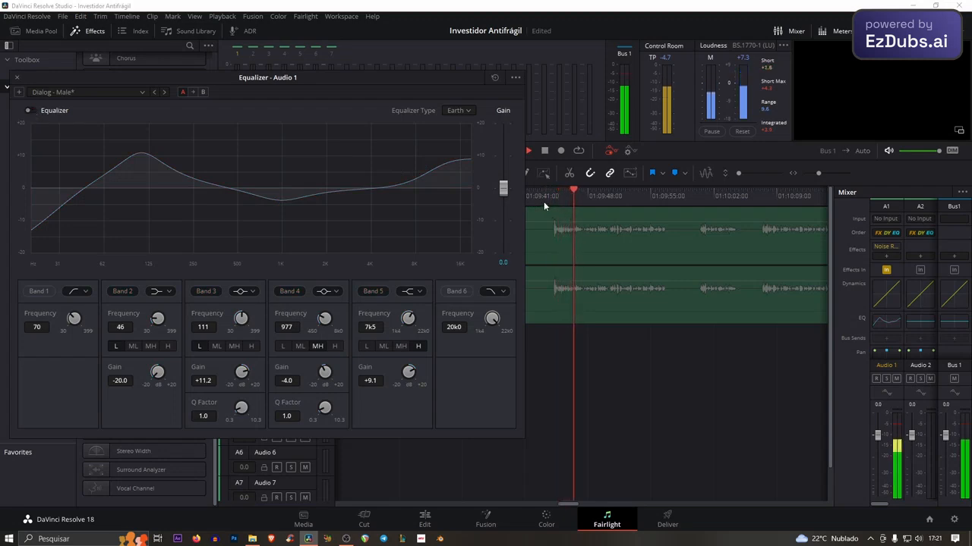
pyautogui.click(544, 201)
pyautogui.click(32, 110)
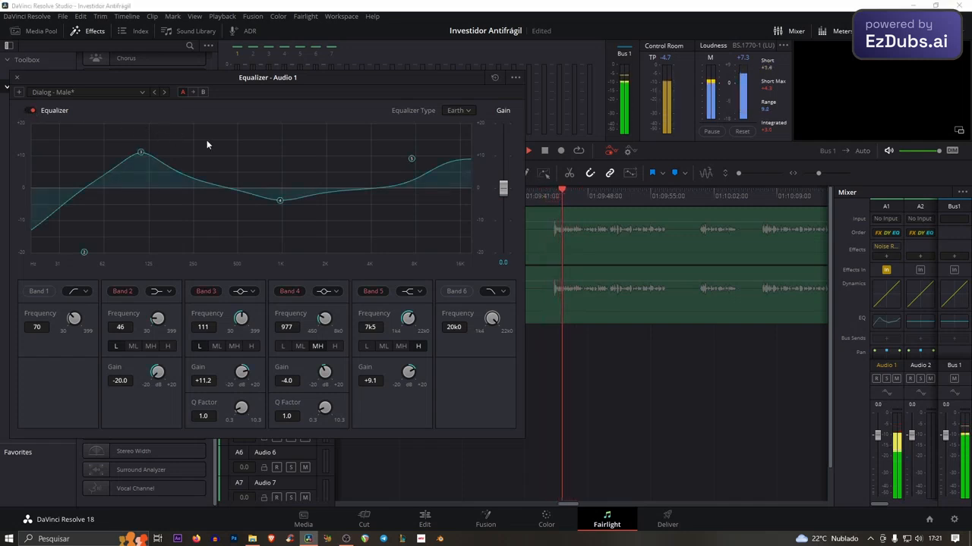
# Step: Play the speech from its start while bypassing and re-enabling the equalizer twice, leaving it enabled
pyautogui.click(552, 197)
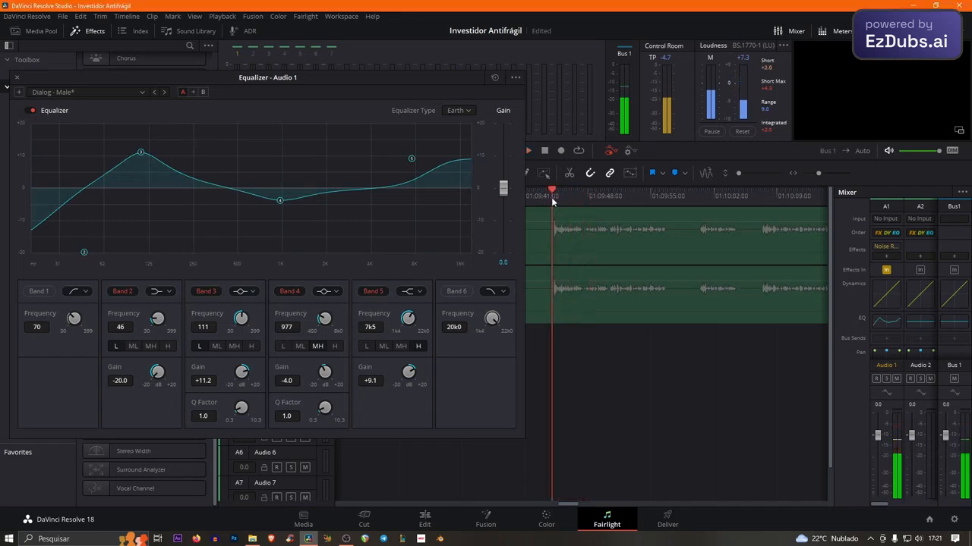
pyautogui.press('space')
pyautogui.click(31, 111)
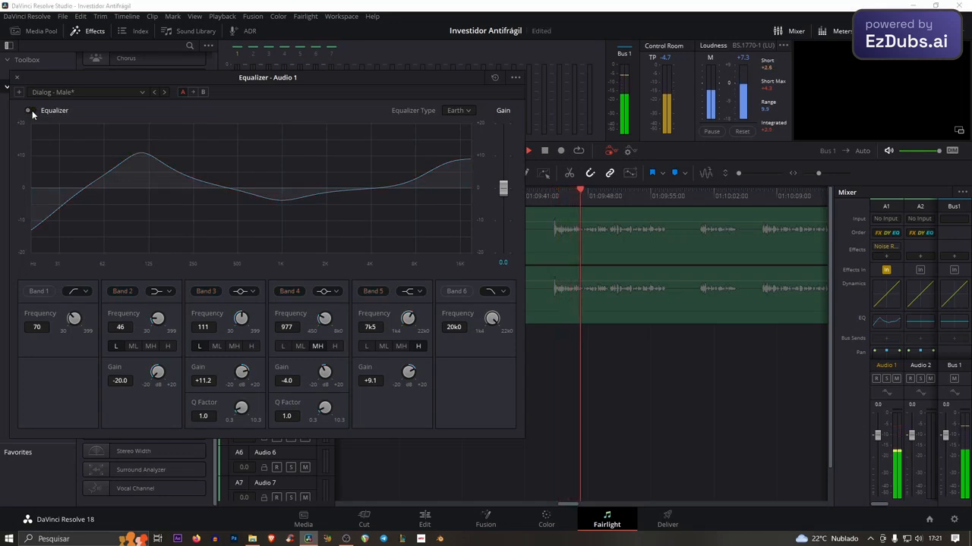
pyautogui.click(32, 110)
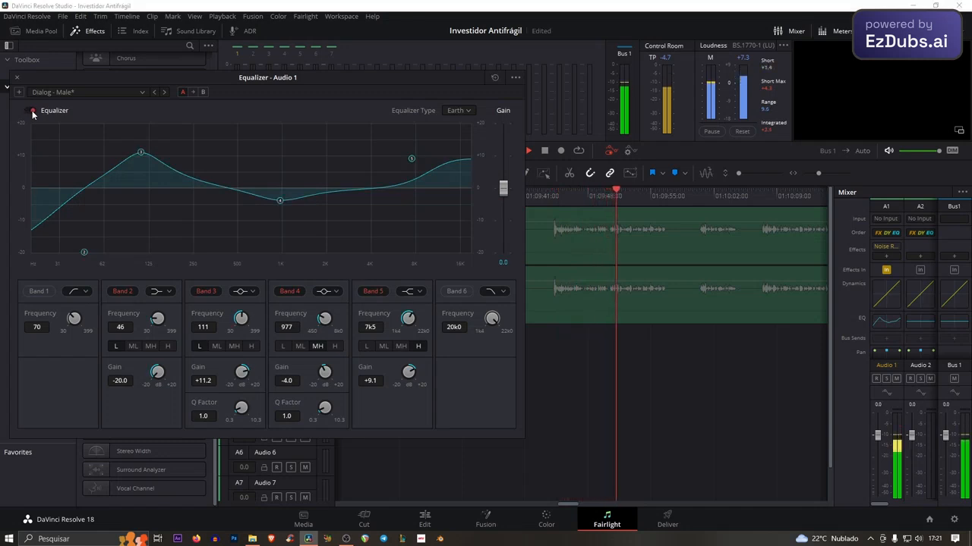
pyautogui.click(32, 111)
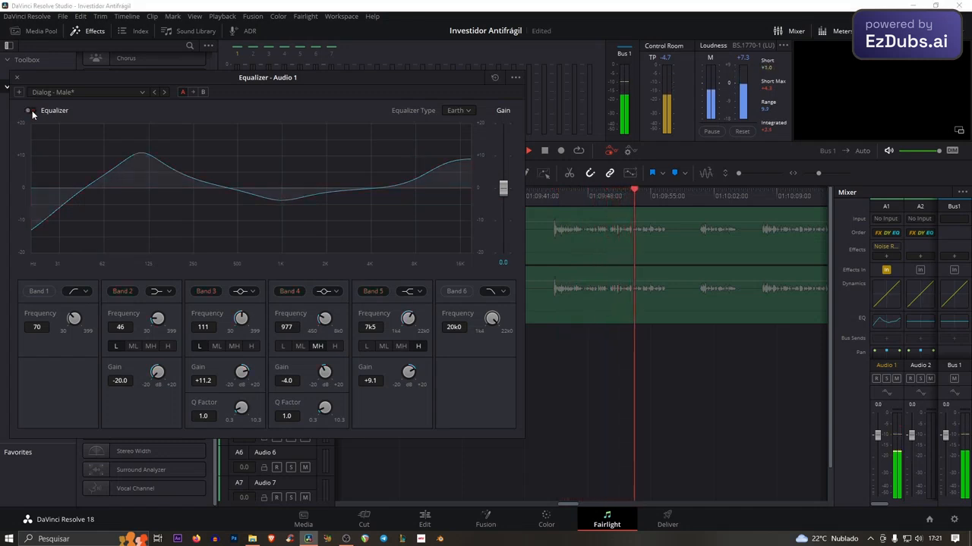
pyautogui.click(32, 112)
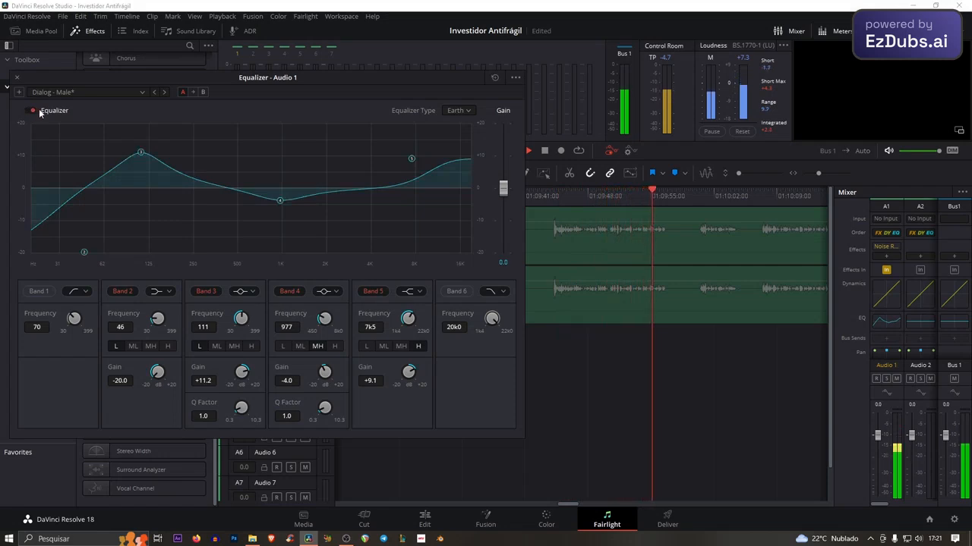
pyautogui.press('space')
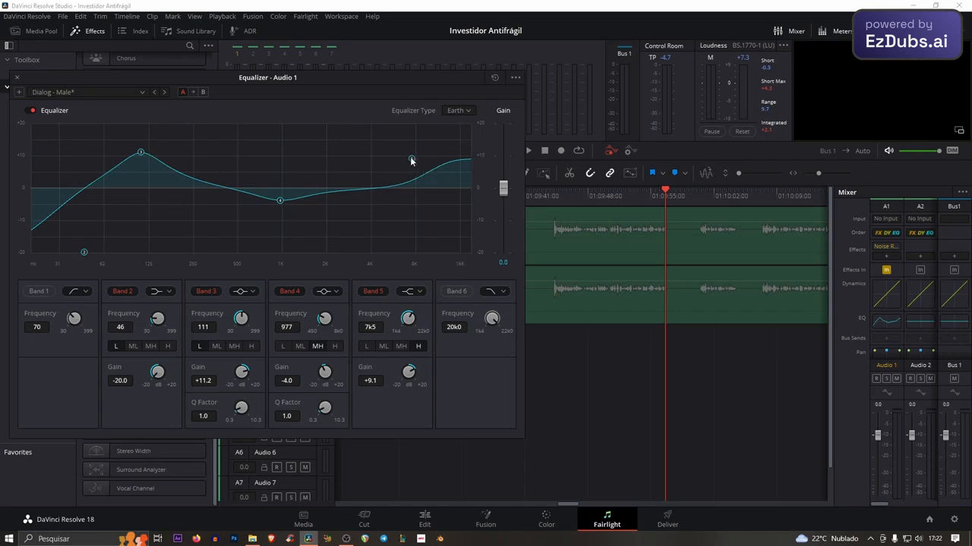
# Step: Exaggerate the equalizer curve with Band 5 at 5.5 kHz/+16.3 dB, Band 3 at 87 Hz/+17.8 dB and Band 4 at 999 Hz/-4.7 dB
pyautogui.moveTo(411, 159); pyautogui.dragTo(391, 135)
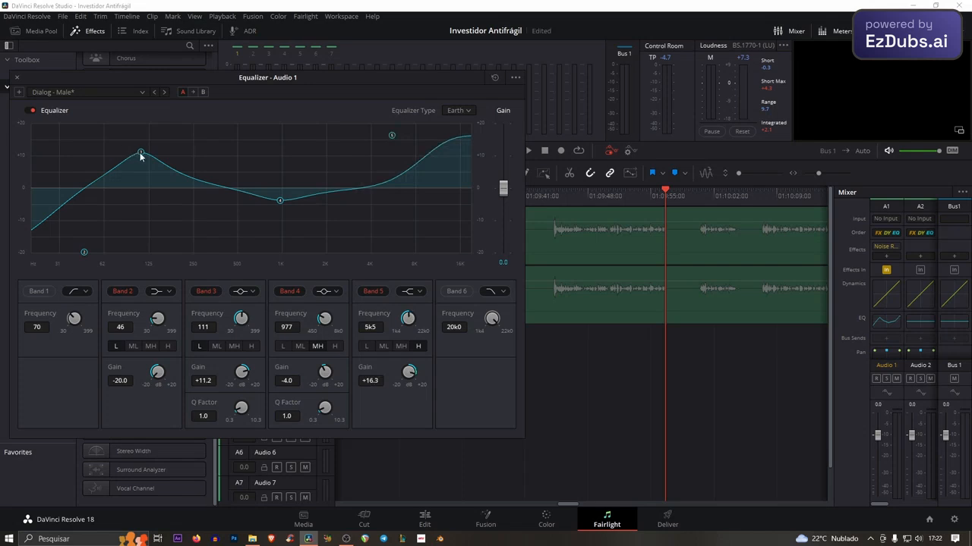
pyautogui.moveTo(140, 153); pyautogui.dragTo(126, 137)
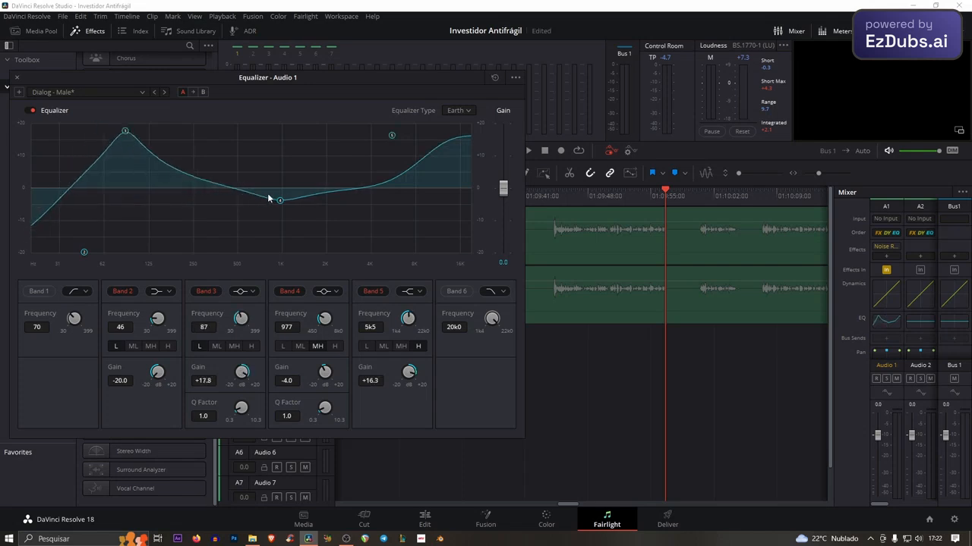
pyautogui.moveTo(280, 202)
pyautogui.mouseDown()
pyautogui.moveTo(275, 229)
pyautogui.moveTo(283, 146)
pyautogui.moveTo(281, 204)
pyautogui.mouseUp()
# Step: Save the project and play the speech from just after its start to hear the equalizer changes
pyautogui.hotkey('ctrl', 's')
pyautogui.click(562, 197)
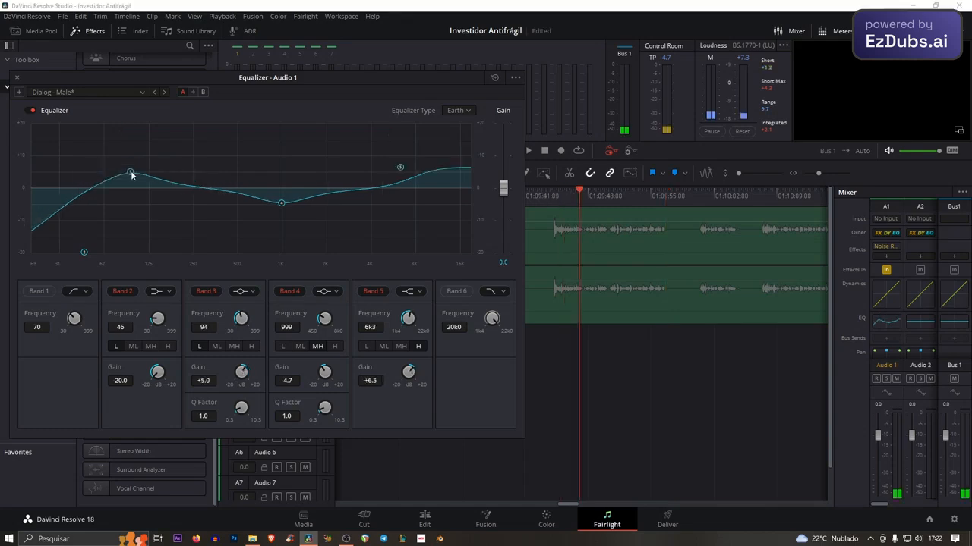
# Step: Set equalizer Band 3 to 89 Hz/+7.4 dB, Band 5 to 6.2 kHz/+6.0 dB and Band 4 to 988 Hz/-4.0 dB
pyautogui.moveTo(130, 174); pyautogui.dragTo(125, 156)
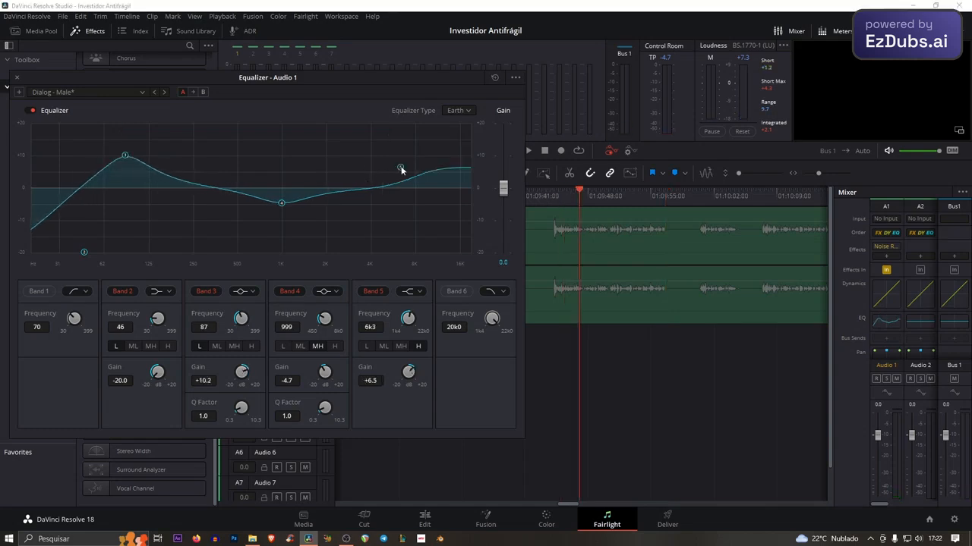
pyautogui.moveTo(400, 167)
pyautogui.mouseDown()
pyautogui.moveTo(401, 180)
pyautogui.moveTo(399, 169)
pyautogui.mouseUp()
pyautogui.moveTo(126, 156); pyautogui.dragTo(128, 164)
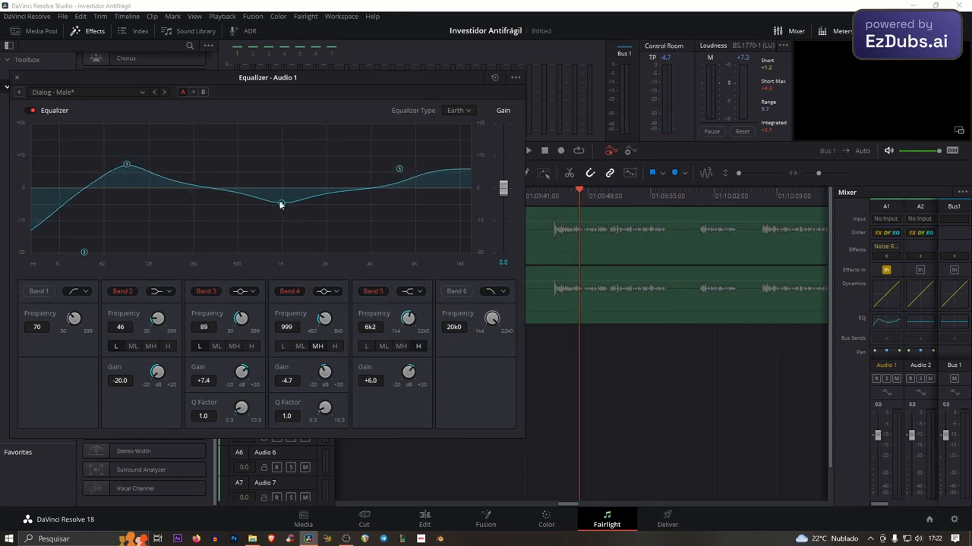
pyautogui.moveTo(281, 203); pyautogui.dragTo(281, 202)
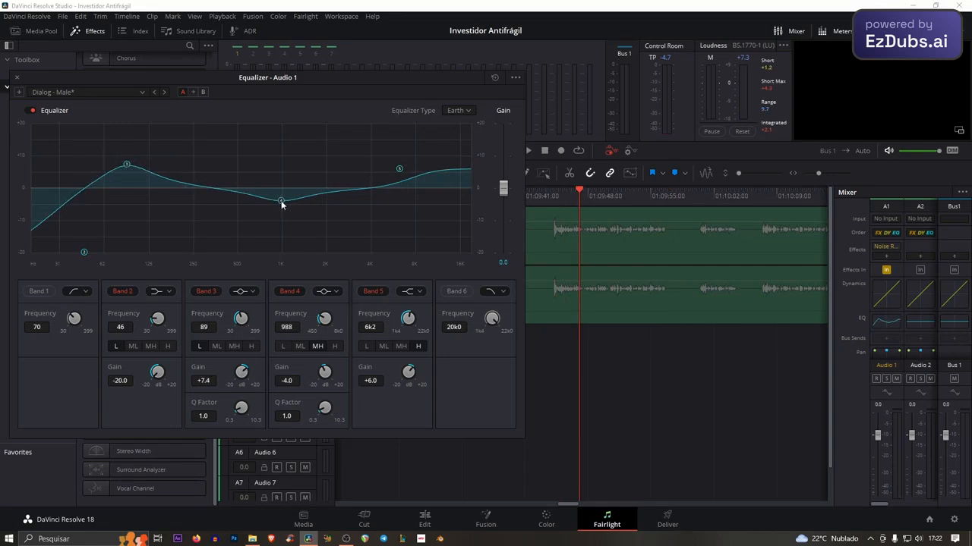